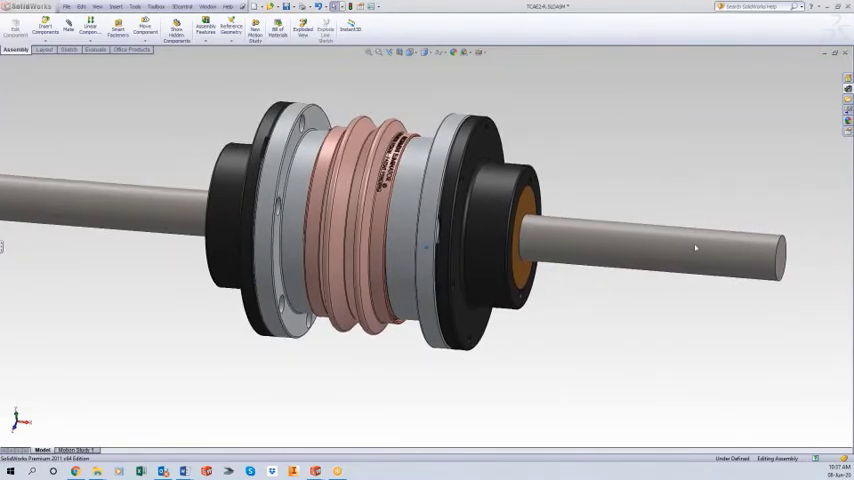
Step: Drag the left shaft out of line, level it, then tilt it upward to bend the bellows
{"action": "mouse_move", "coordinate": [694, 248]}
{"action": "left_mouse_down"}
{"action": "mouse_move", "coordinate": [686, 288]}
{"action": "mouse_move", "coordinate": [682, 214]}
{"action": "mouse_move", "coordinate": [673, 253]}
{"action": "left_mouse_up"}
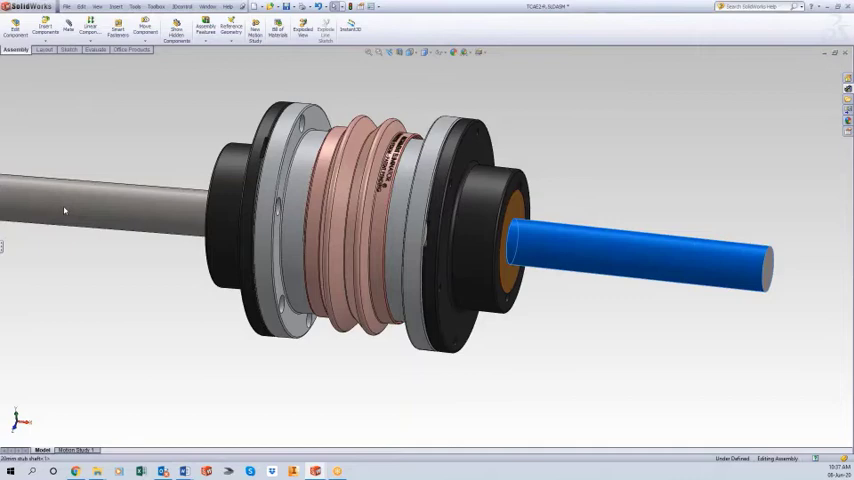
{"action": "left_click_drag", "start_coordinate": [64, 210], "coordinate": [75, 271]}
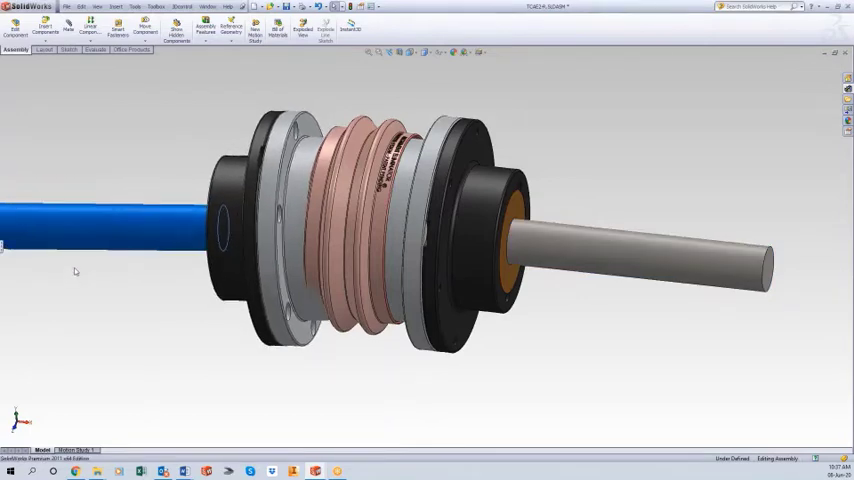
{"action": "mouse_move", "coordinate": [75, 242]}
{"action": "left_mouse_down"}
{"action": "mouse_move", "coordinate": [90, 192]}
{"action": "mouse_move", "coordinate": [137, 144]}
{"action": "mouse_move", "coordinate": [143, 234]}
{"action": "mouse_move", "coordinate": [120, 218]}
{"action": "mouse_move", "coordinate": [87, 222]}
{"action": "mouse_move", "coordinate": [168, 232]}
{"action": "left_mouse_up"}
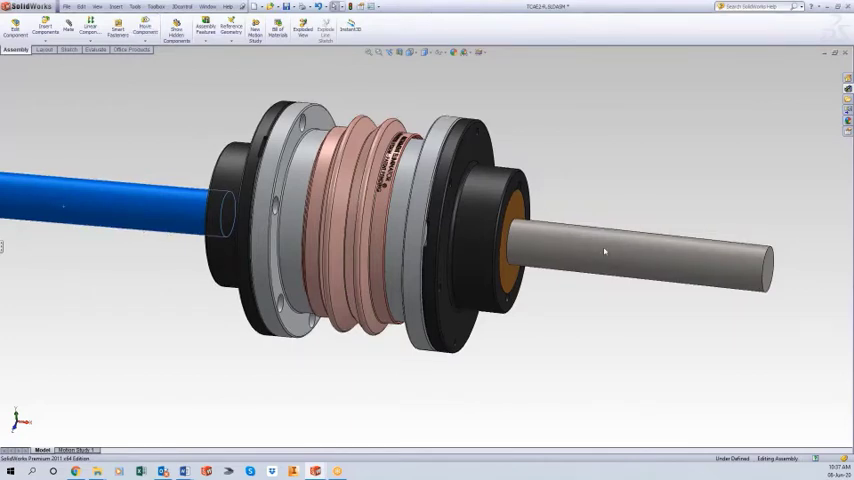
{"action": "mouse_move", "coordinate": [604, 251]}
{"action": "left_mouse_down"}
{"action": "mouse_move", "coordinate": [619, 259]}
{"action": "mouse_move", "coordinate": [654, 227]}
{"action": "mouse_move", "coordinate": [652, 214]}
{"action": "mouse_move", "coordinate": [610, 232]}
{"action": "mouse_move", "coordinate": [756, 250]}
{"action": "left_mouse_up"}
Step: Slide the right shaft into the coupling, tilt its free end down, then return it level
{"action": "left_click", "coordinate": [657, 247]}
{"action": "mouse_move", "coordinate": [701, 245]}
{"action": "left_mouse_down"}
{"action": "mouse_move", "coordinate": [625, 246]}
{"action": "mouse_move", "coordinate": [713, 250]}
{"action": "mouse_move", "coordinate": [604, 249]}
{"action": "mouse_move", "coordinate": [701, 245]}
{"action": "mouse_move", "coordinate": [606, 236]}
{"action": "left_mouse_up"}
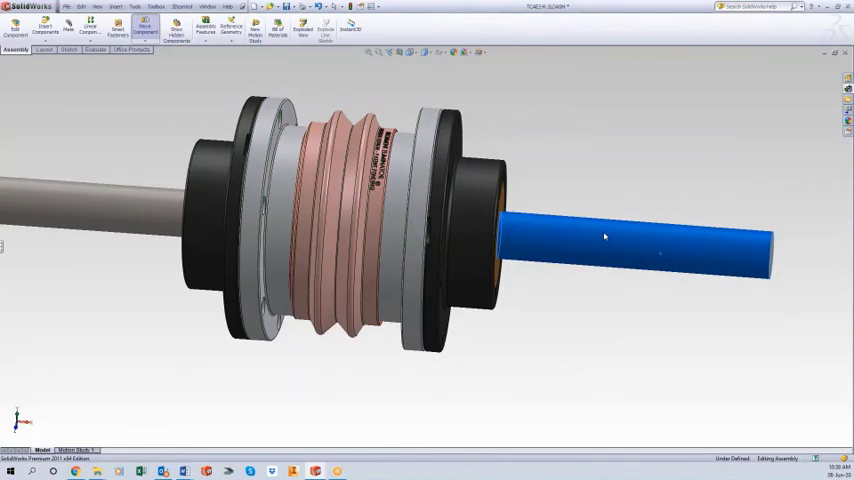
{"action": "mouse_move", "coordinate": [650, 263]}
{"action": "left_mouse_down"}
{"action": "mouse_move", "coordinate": [654, 278]}
{"action": "mouse_move", "coordinate": [632, 307]}
{"action": "left_mouse_up"}
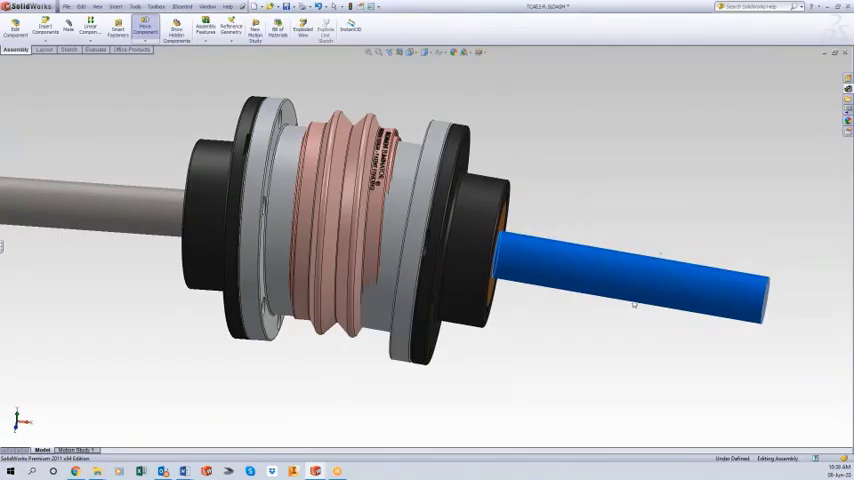
{"action": "left_click_drag", "start_coordinate": [639, 277], "coordinate": [626, 220]}
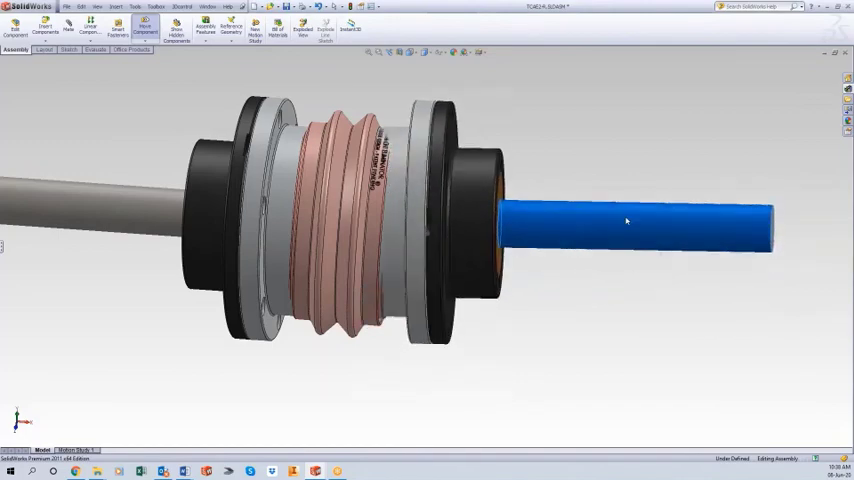